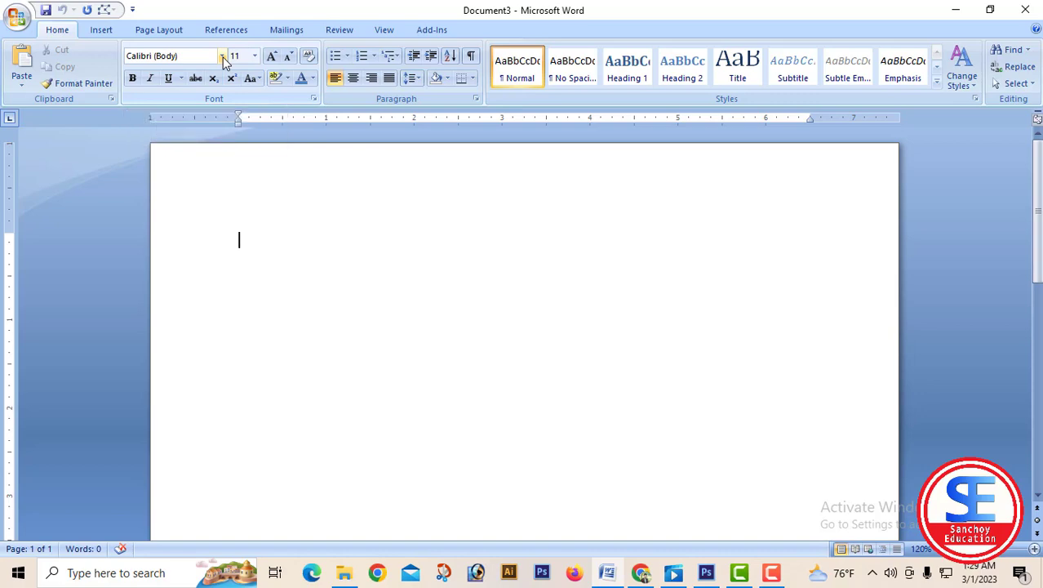
Set the font for the blank document to the Bengali font SutonnyMJ.
{"action": "left_click", "coordinate": [223, 58]}
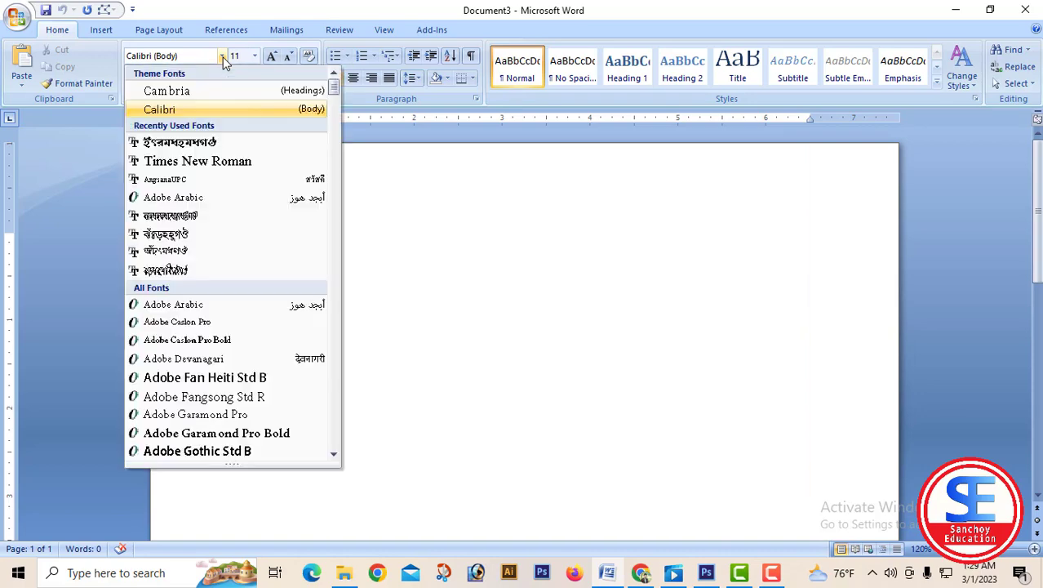
{"action": "left_click", "coordinate": [189, 237]}
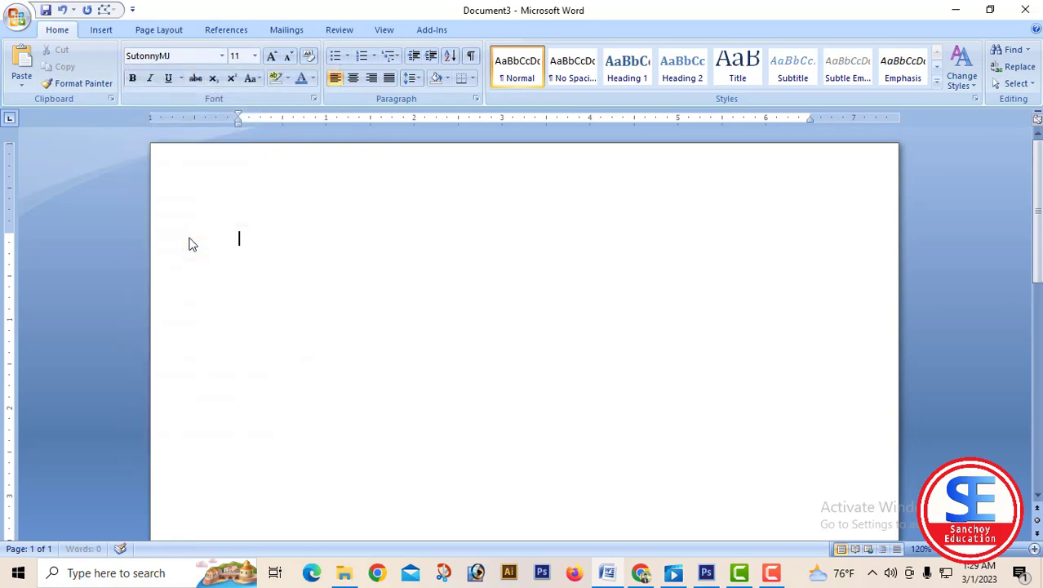
{"action": "left_click", "coordinate": [221, 55]}
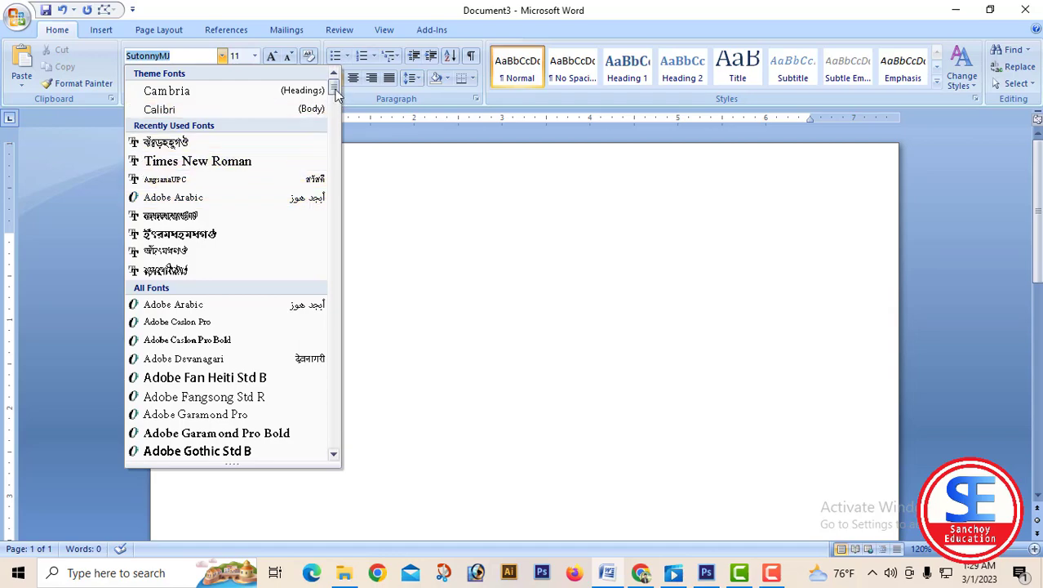
{"action": "left_click_drag", "start_coordinate": [334, 95], "coordinate": [337, 411]}
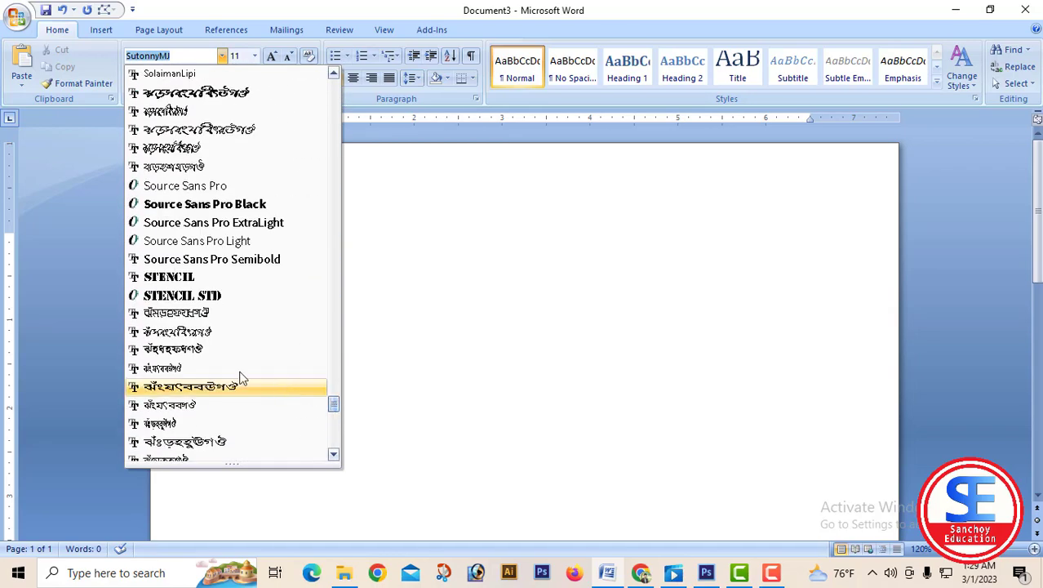
{"action": "scroll", "coordinate": [215, 335], "scroll_direction": "up", "scroll_amount": 4}
{"action": "scroll", "coordinate": [216, 332], "scroll_direction": "up", "scroll_amount": 15}
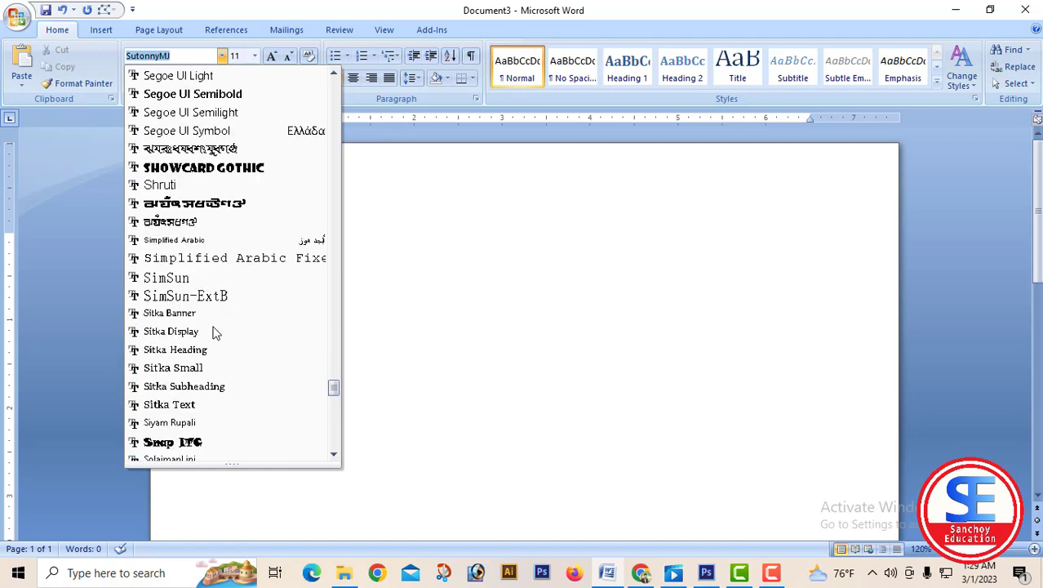
{"action": "scroll", "coordinate": [216, 332], "scroll_direction": "down", "scroll_amount": 15}
{"action": "scroll", "coordinate": [243, 315], "scroll_direction": "down", "scroll_amount": 7}
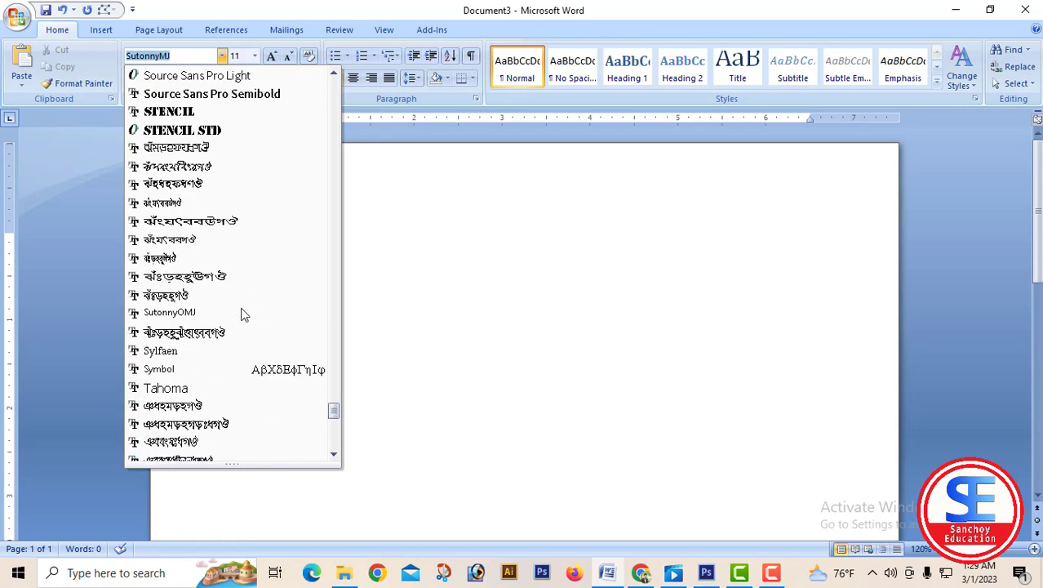
{"action": "scroll", "coordinate": [187, 259], "scroll_direction": "down", "scroll_amount": 3}
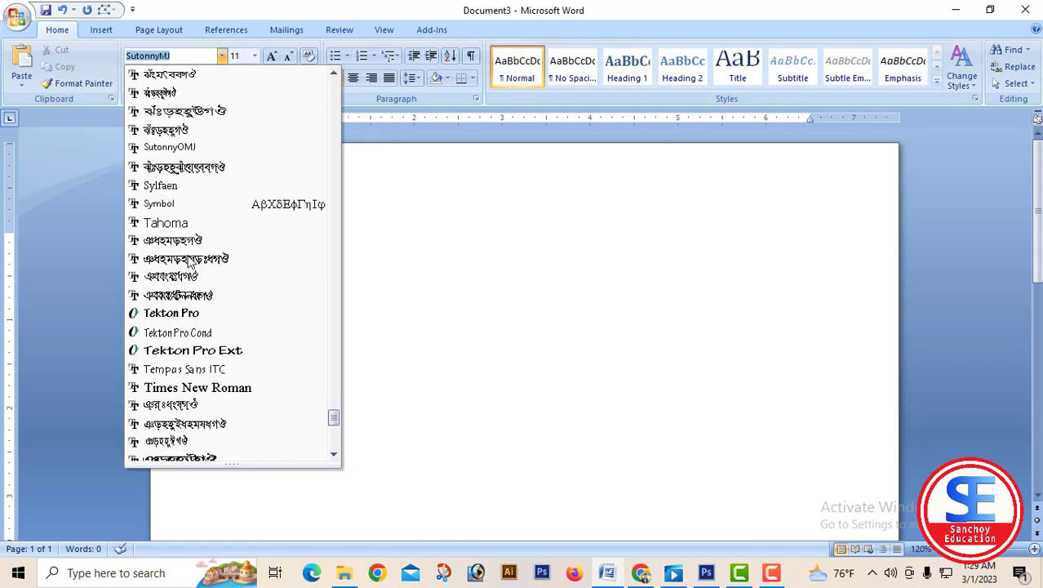
{"action": "scroll", "coordinate": [190, 259], "scroll_direction": "down", "scroll_amount": 1}
{"action": "scroll", "coordinate": [190, 259], "scroll_direction": "up", "scroll_amount": 1}
{"action": "scroll", "coordinate": [188, 259], "scroll_direction": "up", "scroll_amount": 1}
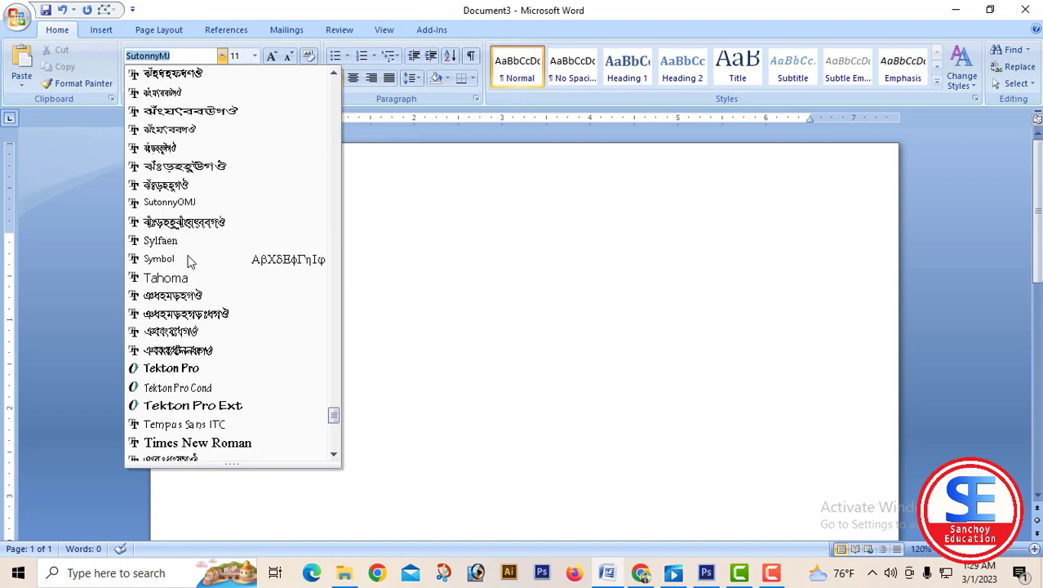
{"action": "left_click", "coordinate": [205, 189]}
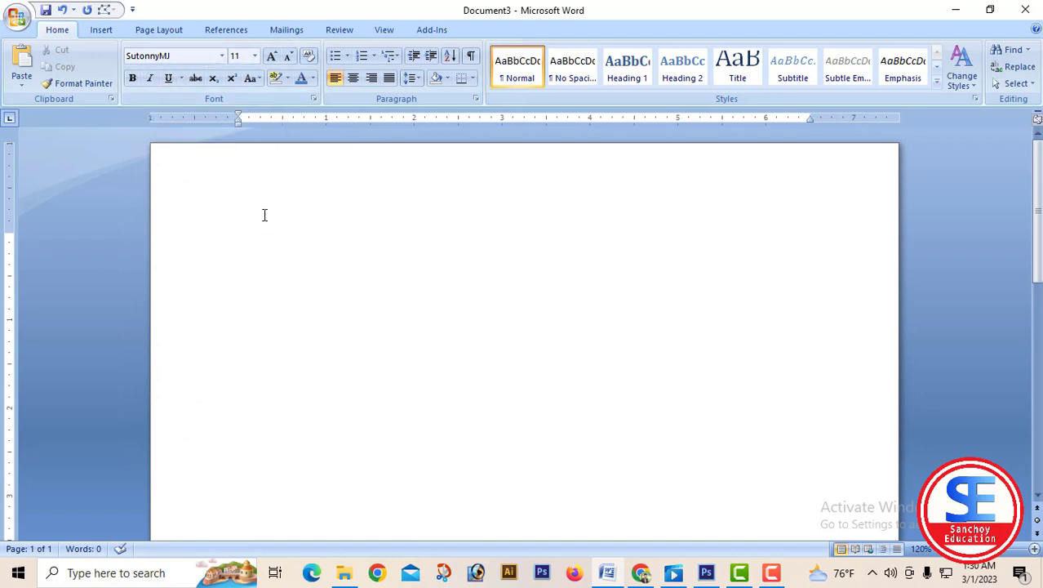
Set the font size for the text about to be entered to 16.
{"action": "left_click", "coordinate": [272, 56]}
{"action": "left_click", "coordinate": [272, 56]}
{"action": "left_click", "coordinate": [272, 55]}
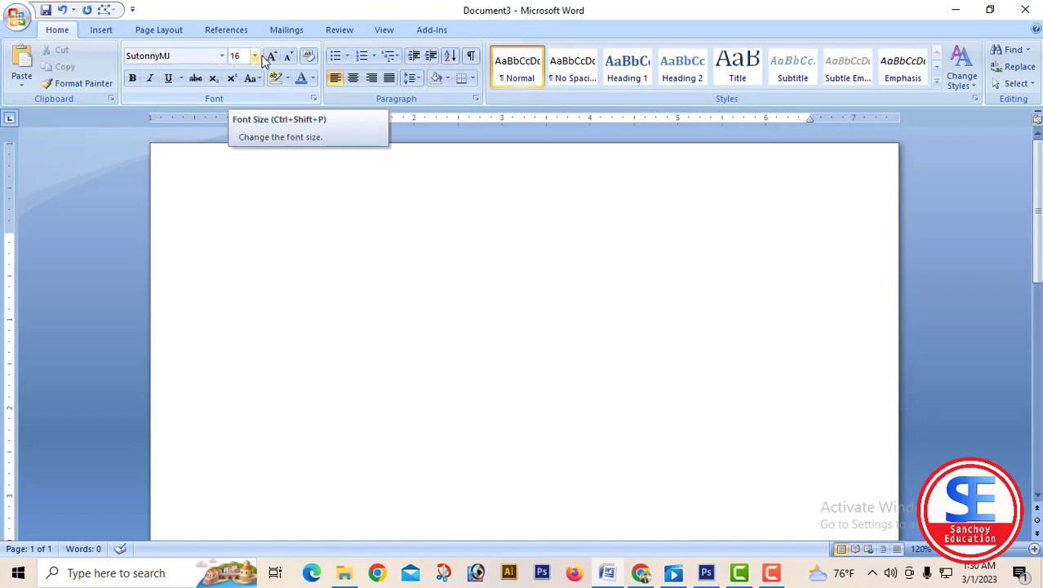
{"action": "left_click", "coordinate": [254, 56]}
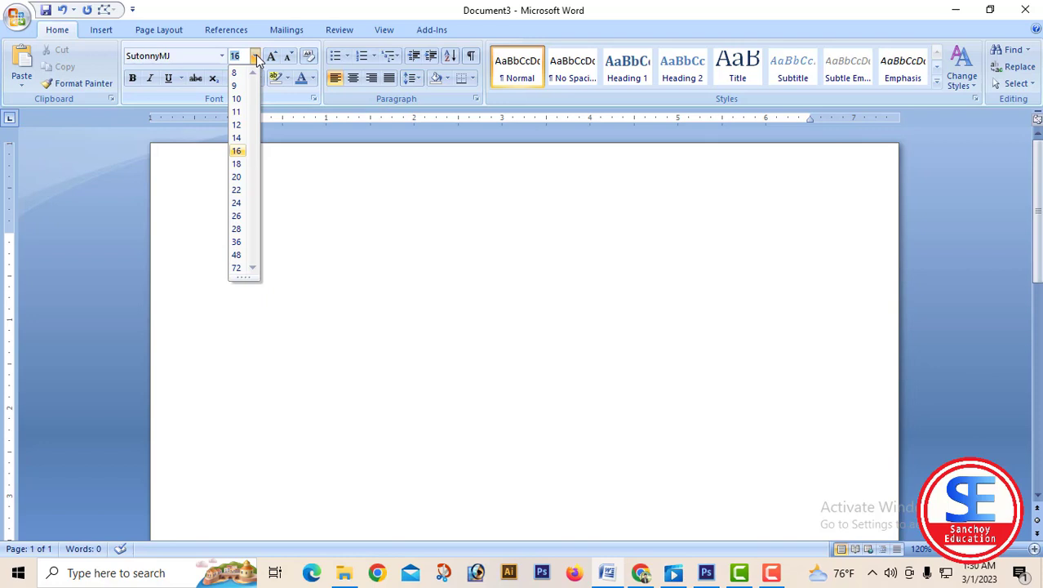
{"action": "left_click", "coordinate": [238, 152]}
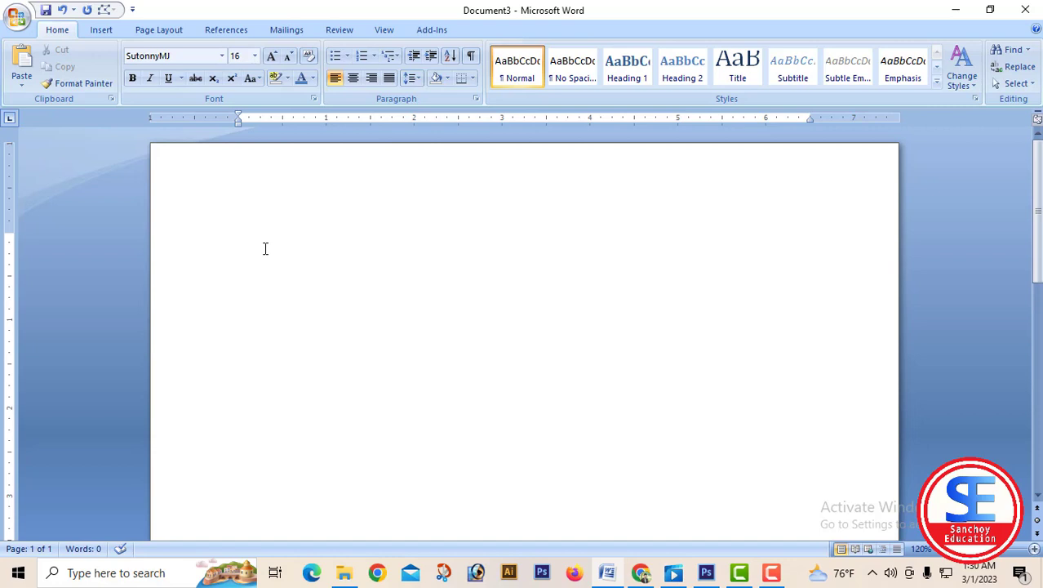
Enter the Bengali vowels আ ই ঈ উ on the first line, separated by spaces.
{"action": "type", "text": "যা"}
{"action": "key", "text": "BackSpace"}
{"action": "type", "text": "ব"}
{"action": "key", "text": "BackSpace"}
{"action": "type", "text": "g"}
{"action": "type", "text": "f"}
{"action": "type", "text": ","}
{"action": "type", "text": "ক্ষ"}
{"action": "type", "text": "্"}
{"action": "type", "text": "ঈ"}
{"action": "type", "text": "|"}
{"action": "type", "text": "উ"}
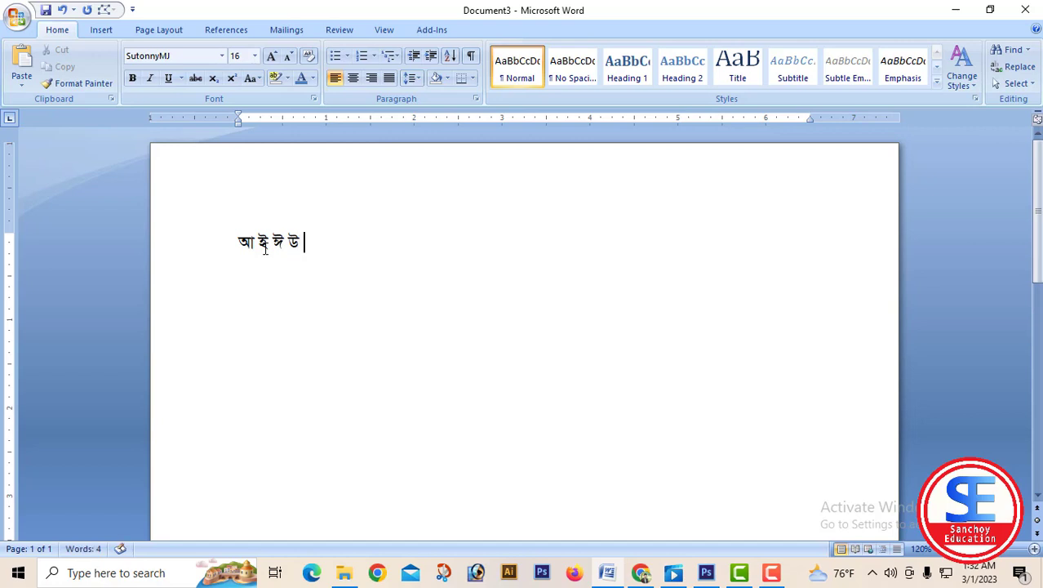
Enlarge all the vowels to font size 72 and place the text cursor after উ.
{"action": "key", "text": "ctrl+a"}
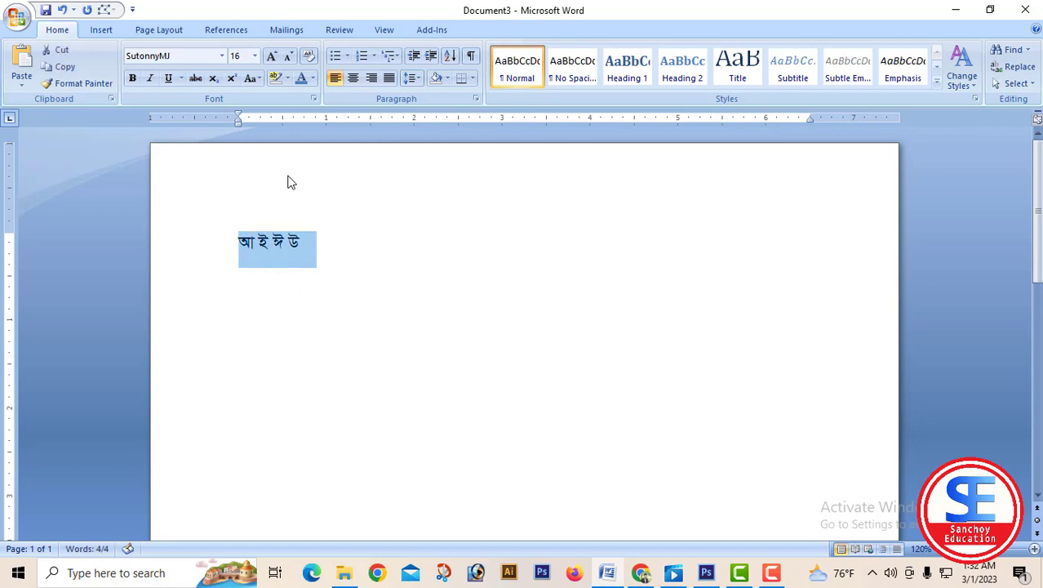
{"action": "left_click", "coordinate": [272, 57]}
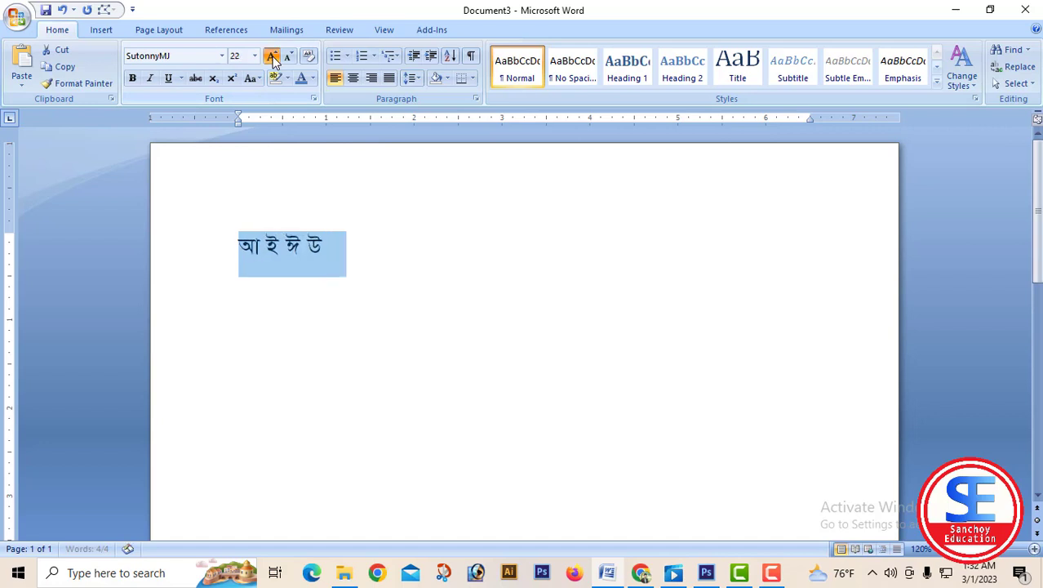
{"action": "left_click", "coordinate": [272, 56]}
{"action": "left_click", "coordinate": [272, 57]}
{"action": "left_click", "coordinate": [271, 57]}
{"action": "left_click", "coordinate": [624, 282]}
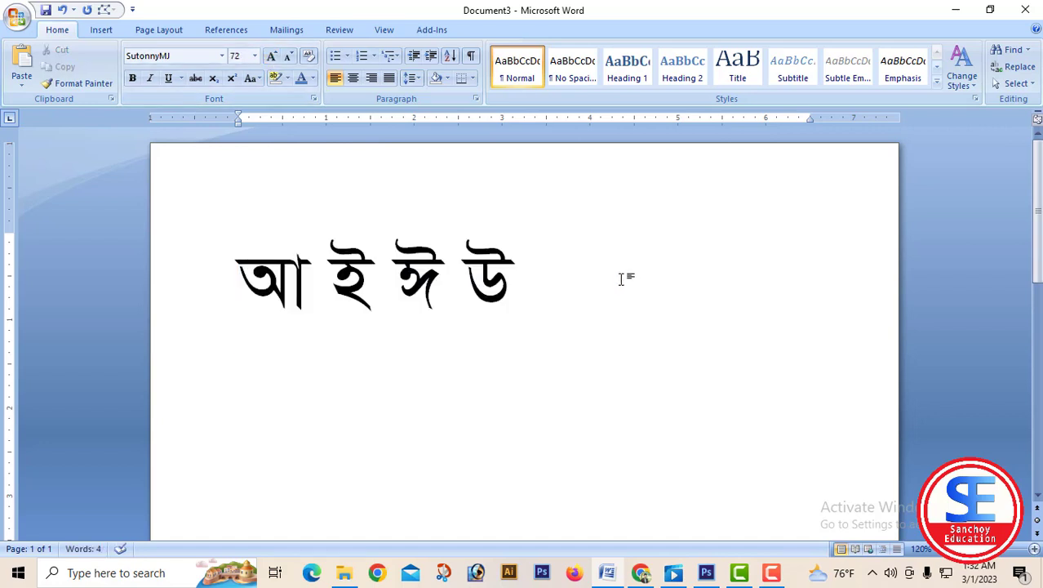
Continue the vowel row with ঊ ঋ এ ঐ, separated by spaces.
{"action": "type", "text": "&"}
{"action": "type", "text": "S"}
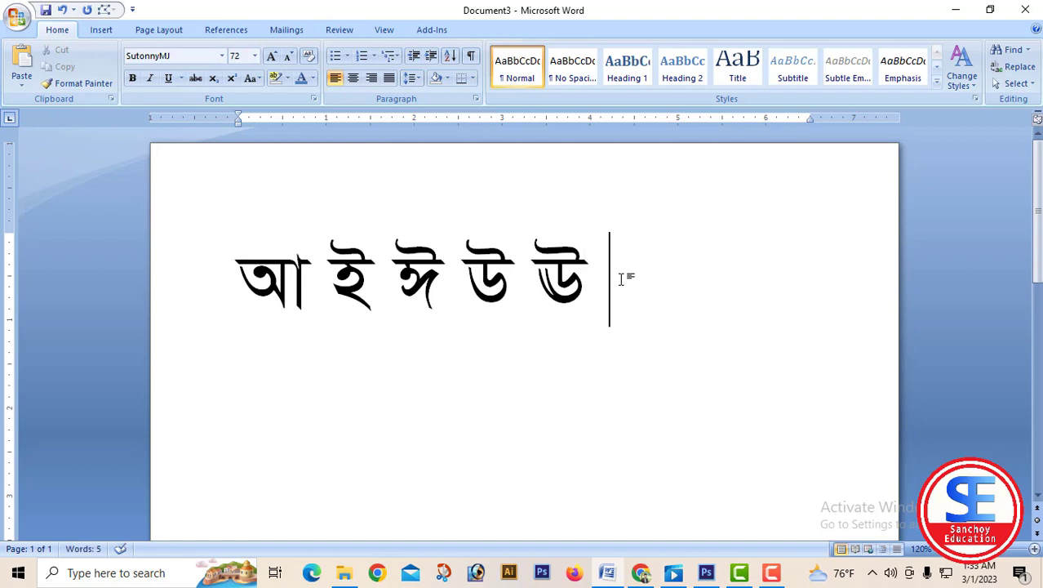
{"action": "type", "text": " ga g"}
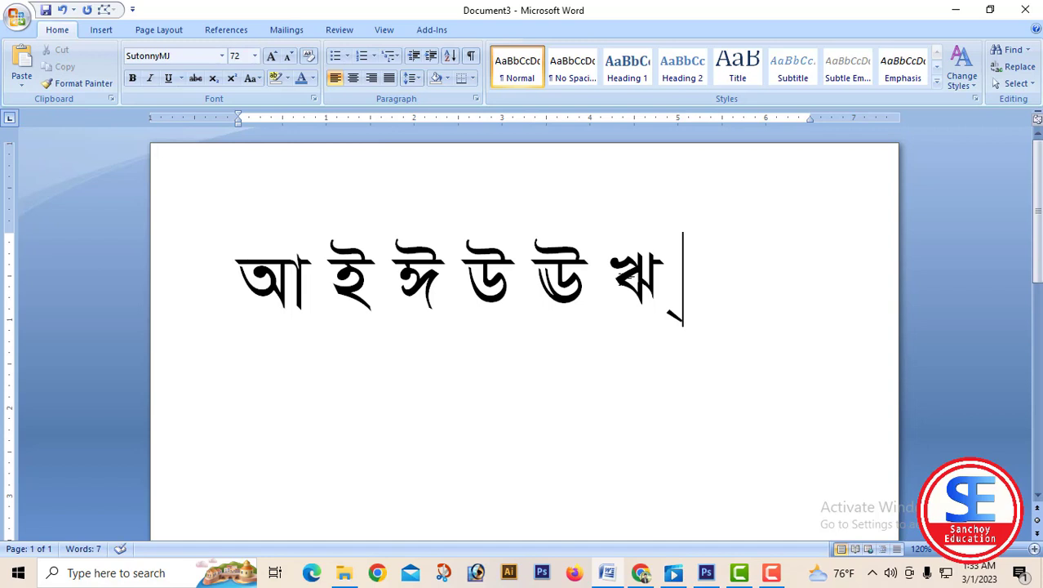
{"action": "type", "text": "c"}
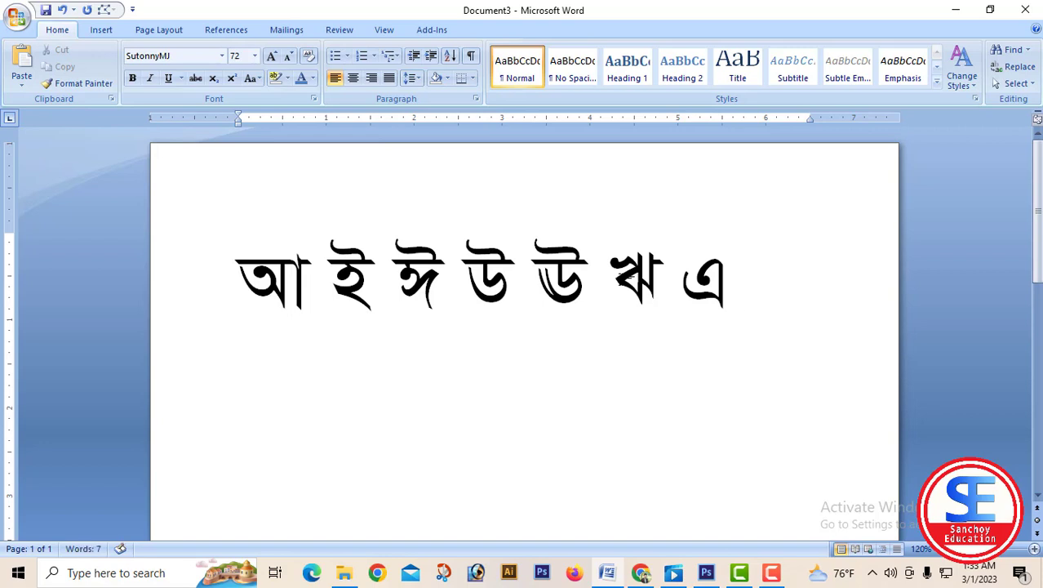
{"action": "type", "text": " gC"}
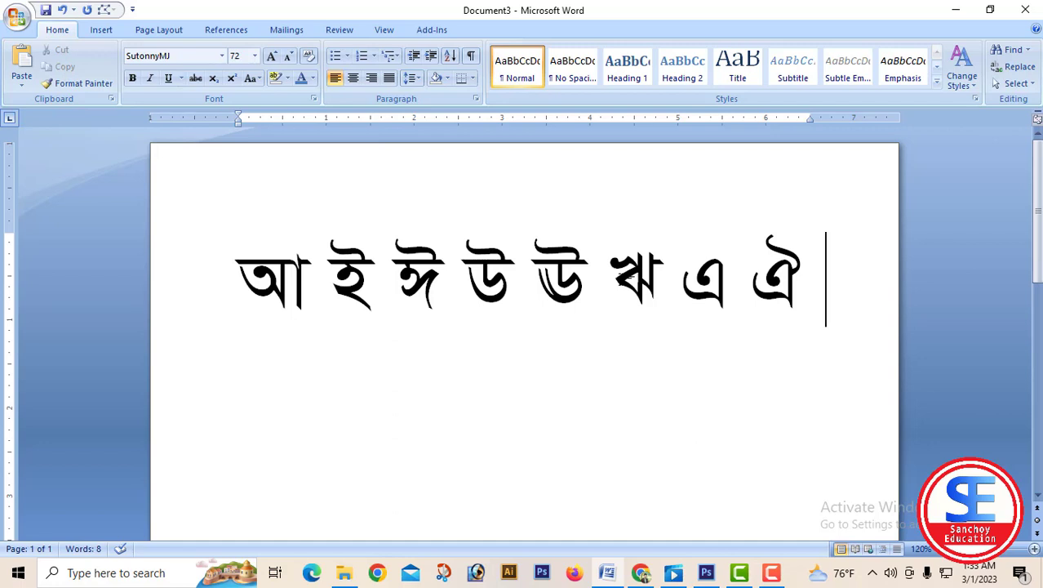
Add ও and ঔ after ঐ, and insert অ at the very beginning before আ.
{"action": "key", "text": "Return"}
{"action": "type", "text": "ও"}
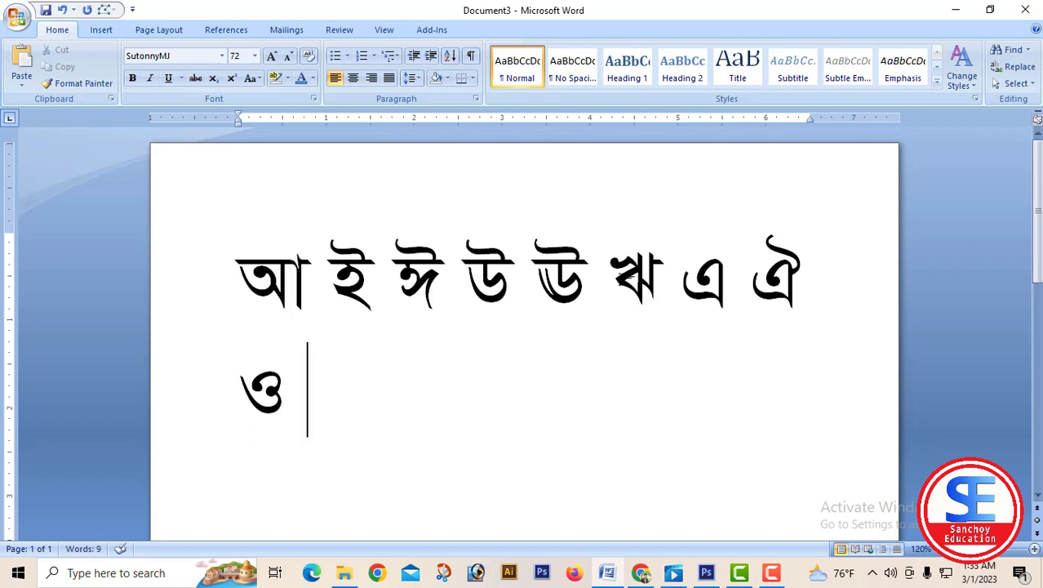
{"action": "type", "text": "্"}
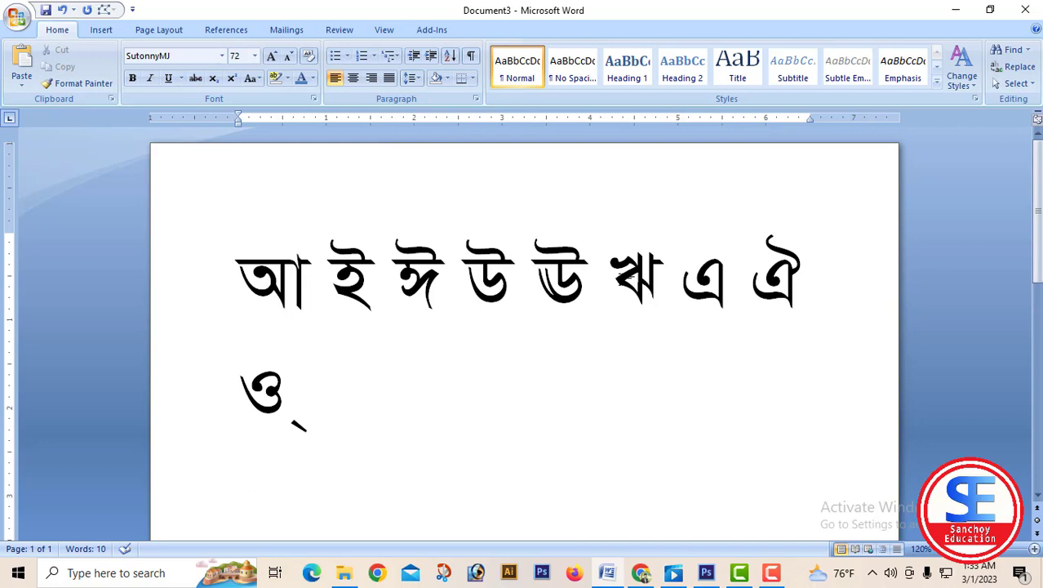
{"action": "type", "text": "X"}
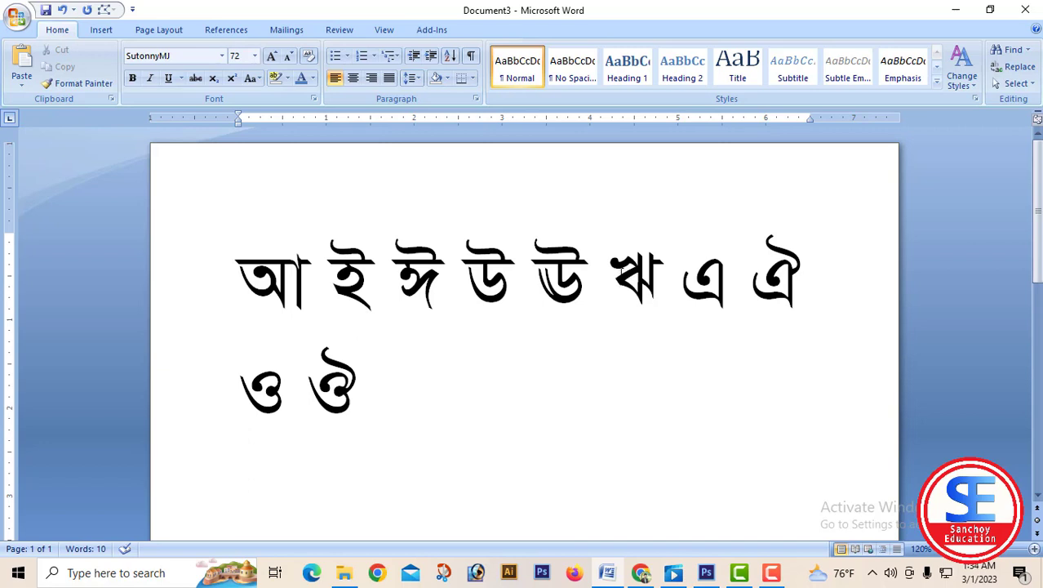
{"action": "left_click", "coordinate": [238, 278]}
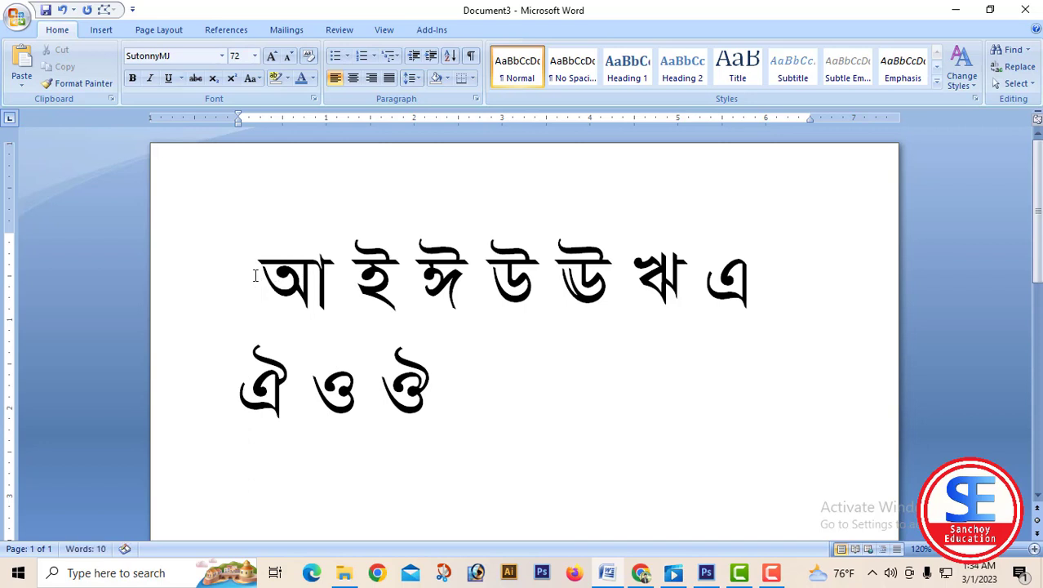
{"action": "type", "text": "অ"}
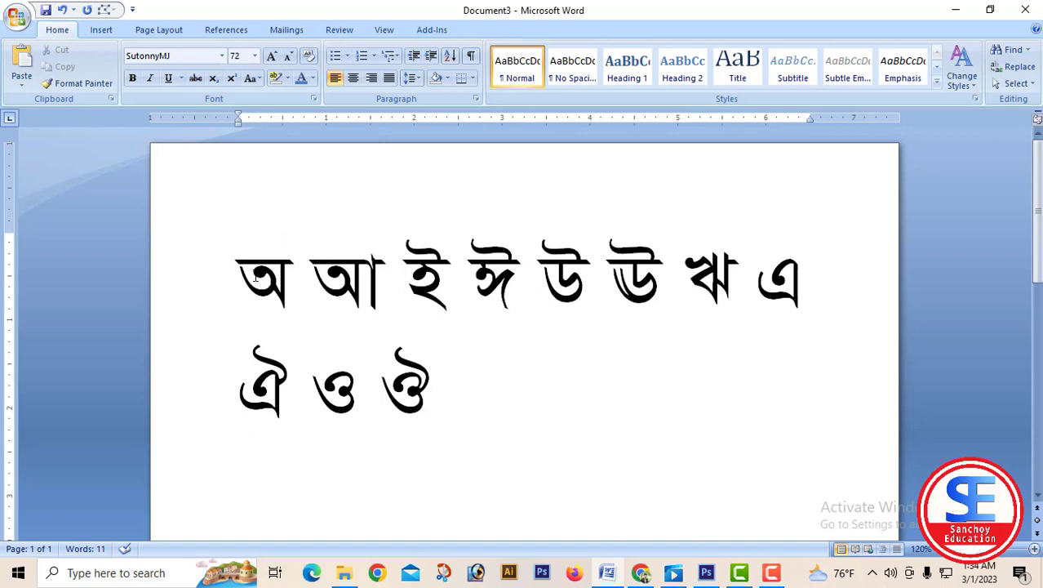
Start a new line below the vowels and enter the word সঞ্চয় followed by an equals sign.
{"action": "left_click", "coordinate": [477, 393]}
{"action": "key", "text": "Return"}
{"action": "scroll", "coordinate": [487, 396], "scroll_direction": "down", "scroll_amount": 1}
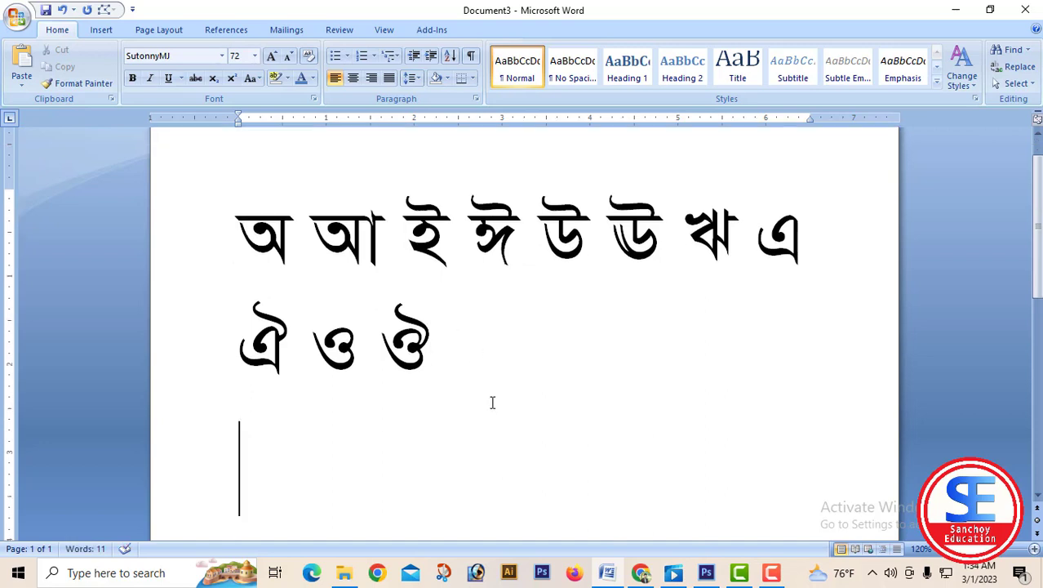
{"action": "scroll", "coordinate": [492, 402], "scroll_direction": "down", "scroll_amount": 1}
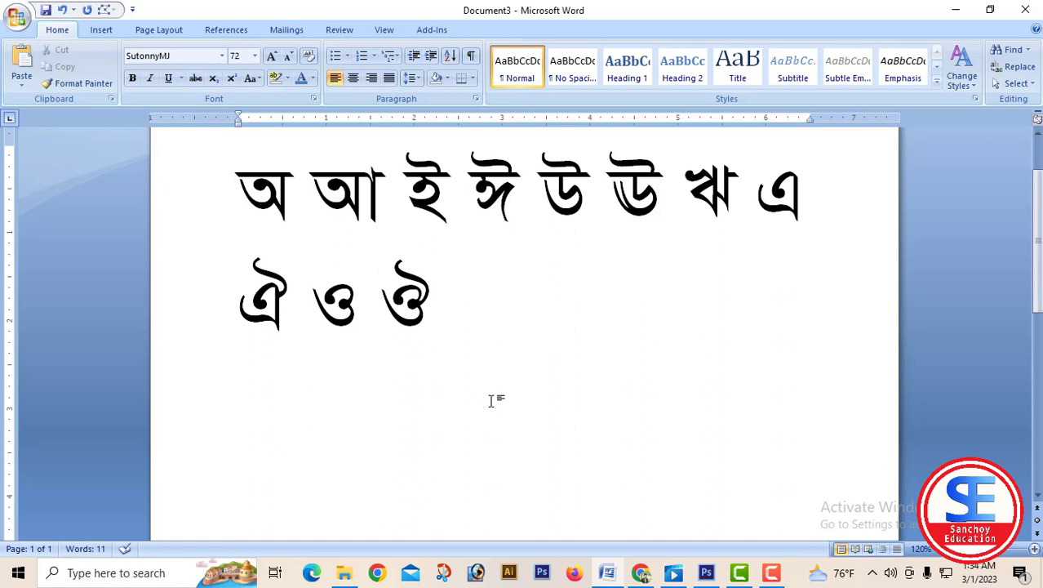
{"action": "type", "text": "সঞ্চয়"}
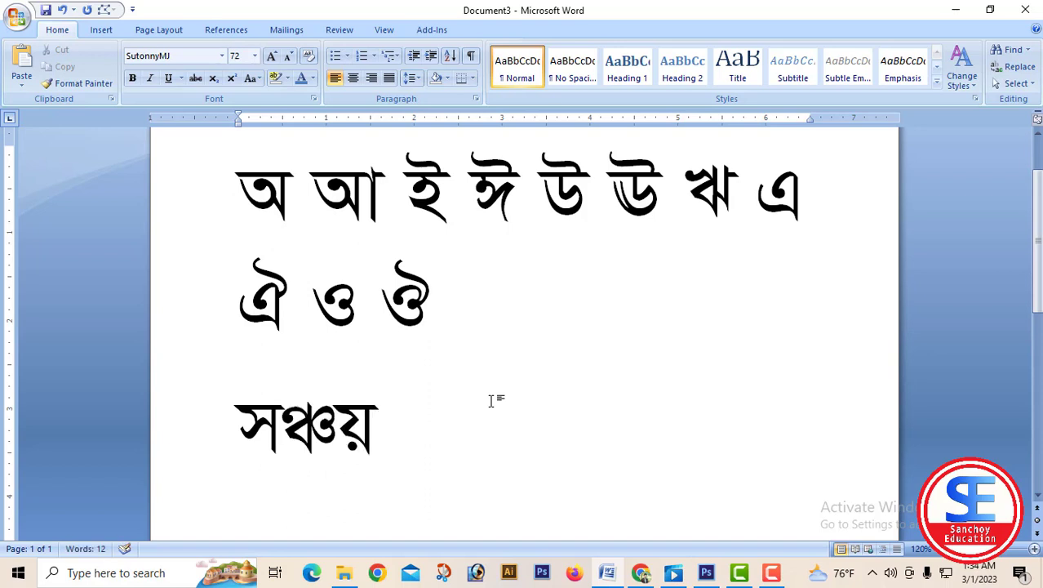
{"action": "type", "text": " ="}
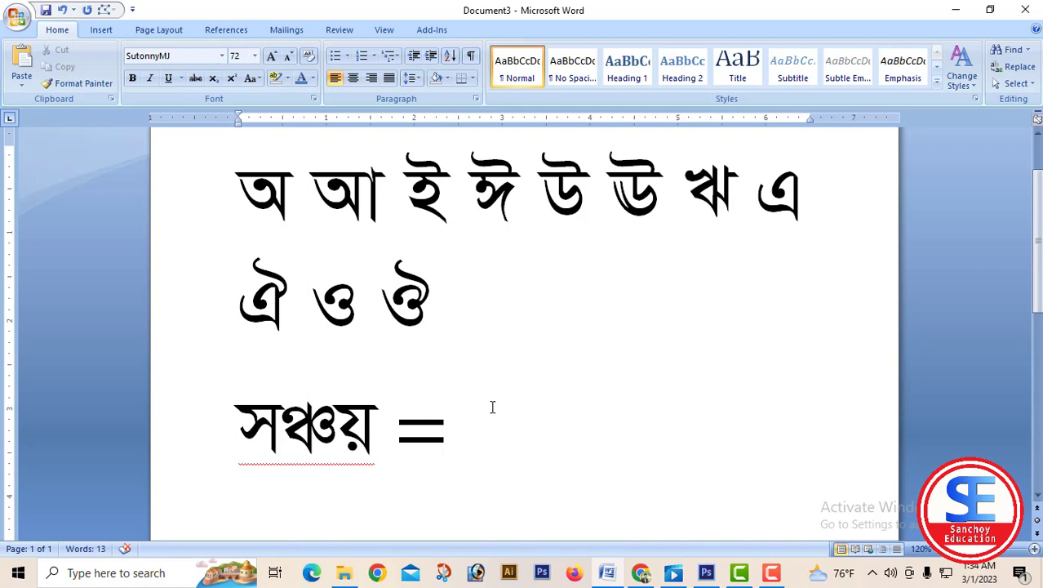
Color the conjunct ঞ্চ in the word সঞ্চয় red.
{"action": "left_click_drag", "start_coordinate": [334, 426], "coordinate": [300, 422]}
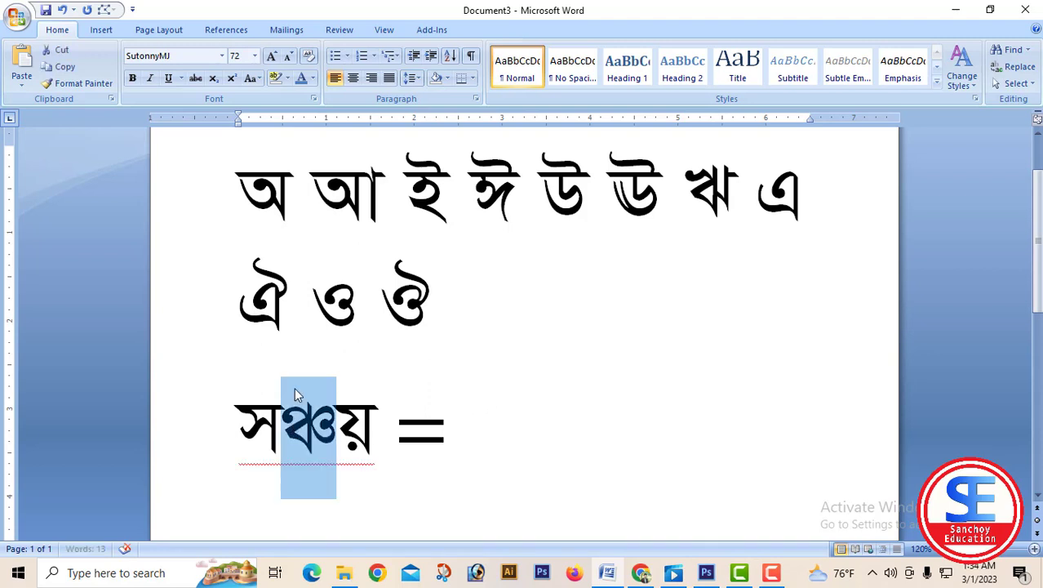
{"action": "left_click", "coordinate": [314, 80]}
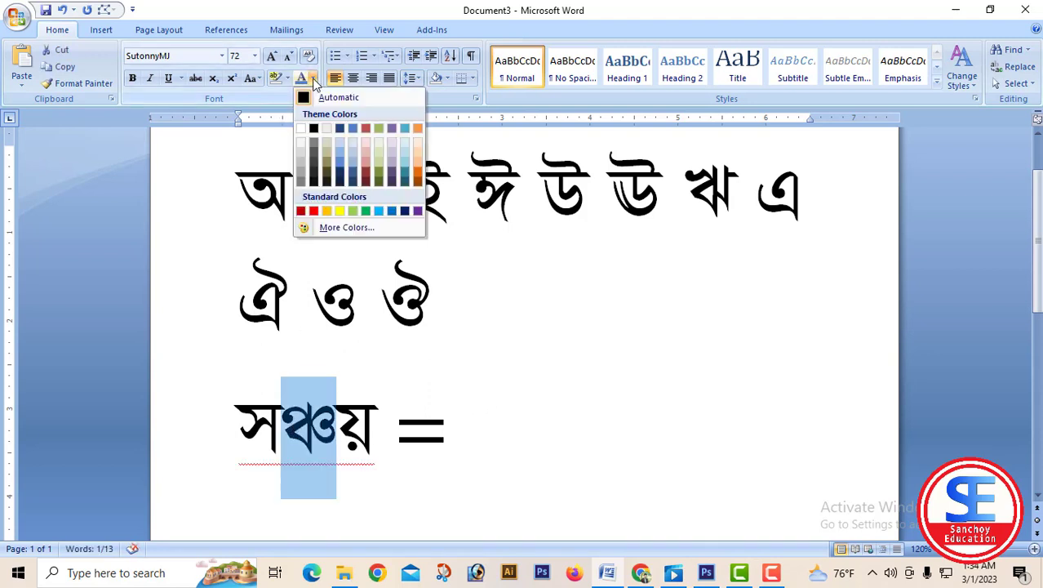
{"action": "left_click", "coordinate": [313, 211]}
{"action": "left_click", "coordinate": [331, 447]}
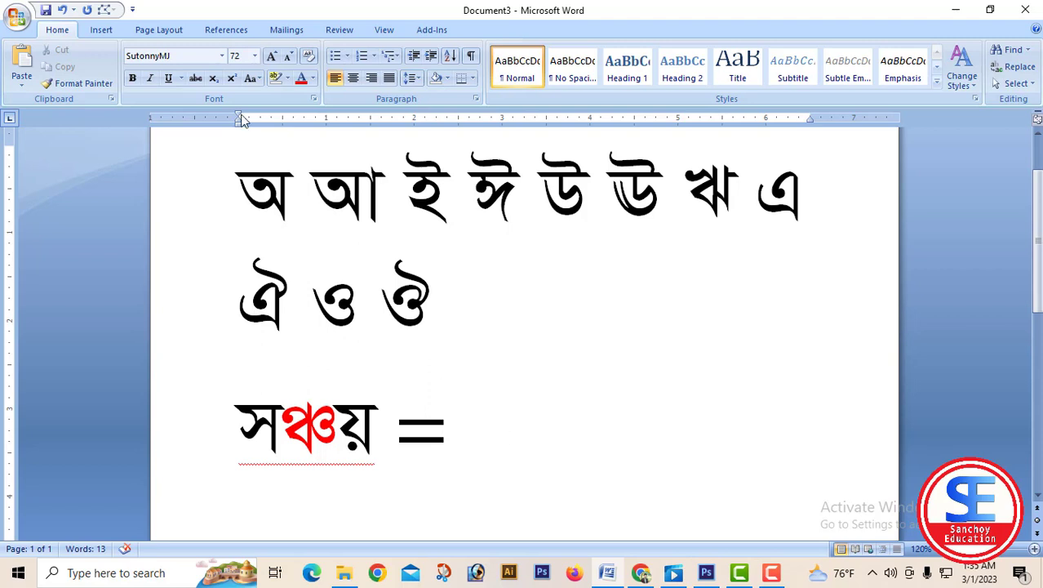
Switch the font after the equals sign to Times New Roman and back to SutonnyMJ.
{"action": "left_click", "coordinate": [221, 55]}
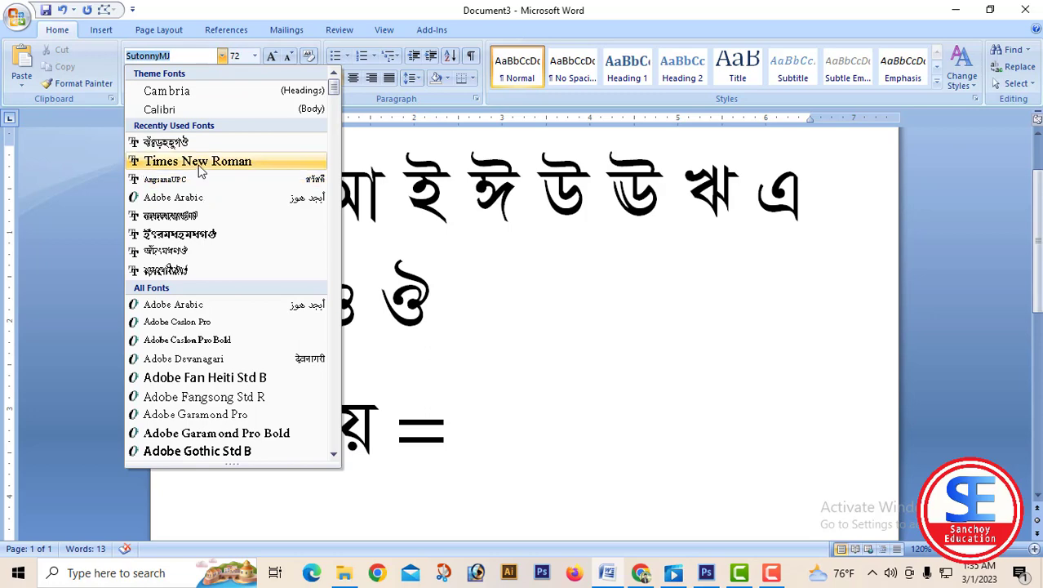
{"action": "left_click", "coordinate": [200, 167]}
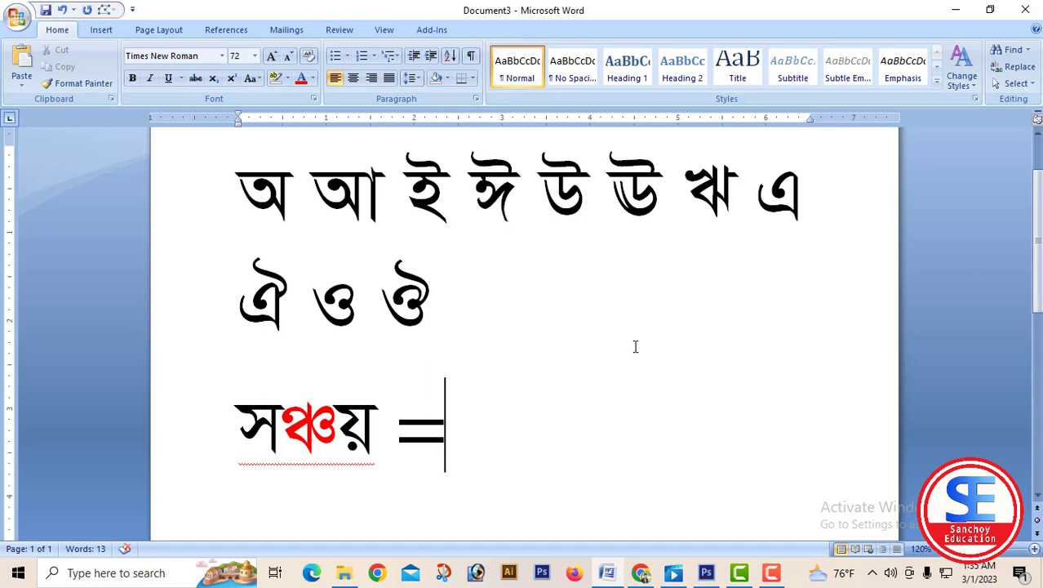
{"action": "left_click", "coordinate": [222, 56]}
{"action": "left_click", "coordinate": [211, 163]}
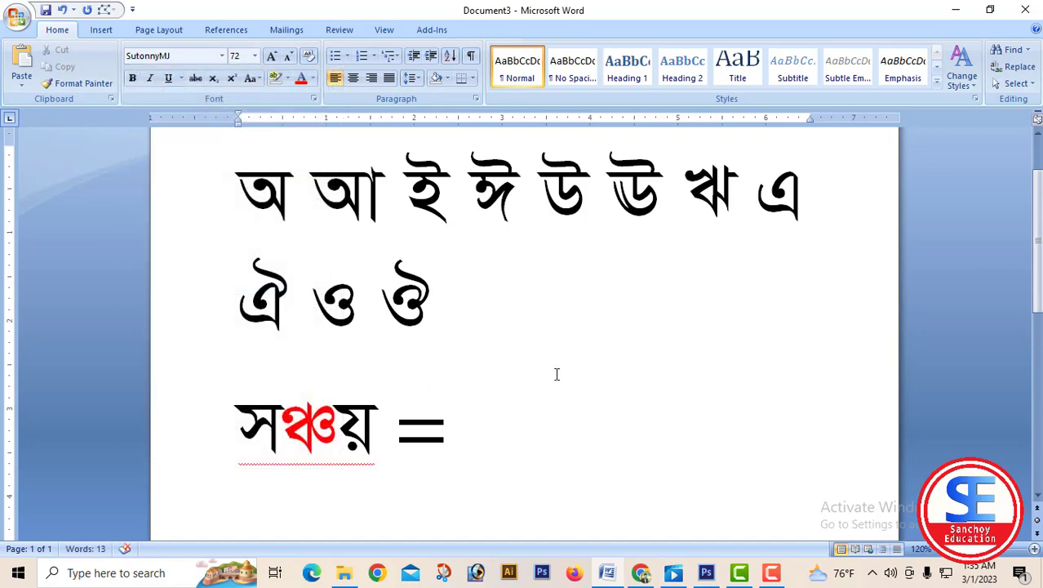
Enter ঞ+ in SutonnyMJ after the equals sign, followed by G() in Times New Roman.
{"action": "type", "text": "H"}
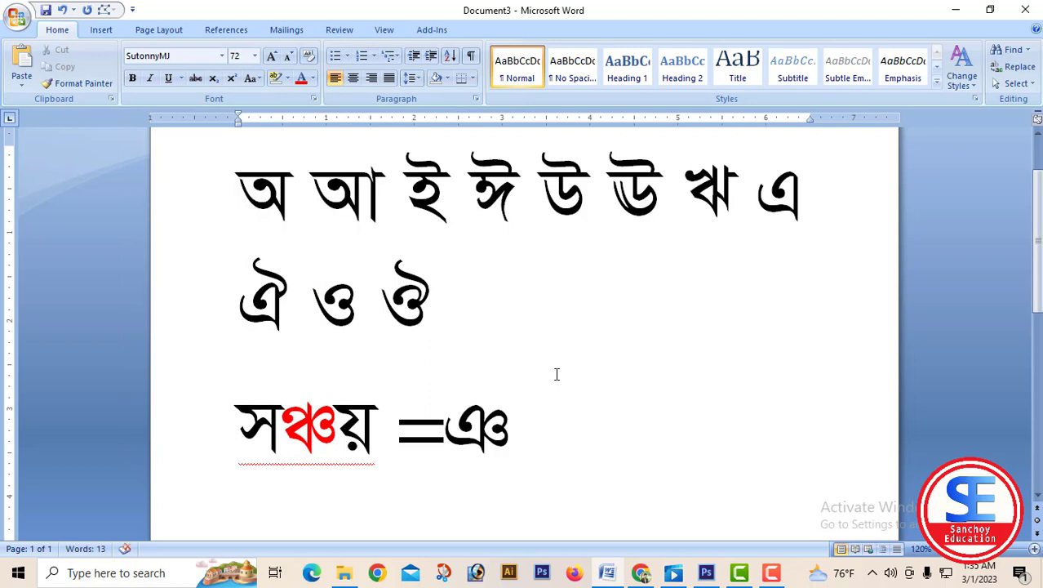
{"action": "type", "text": "+"}
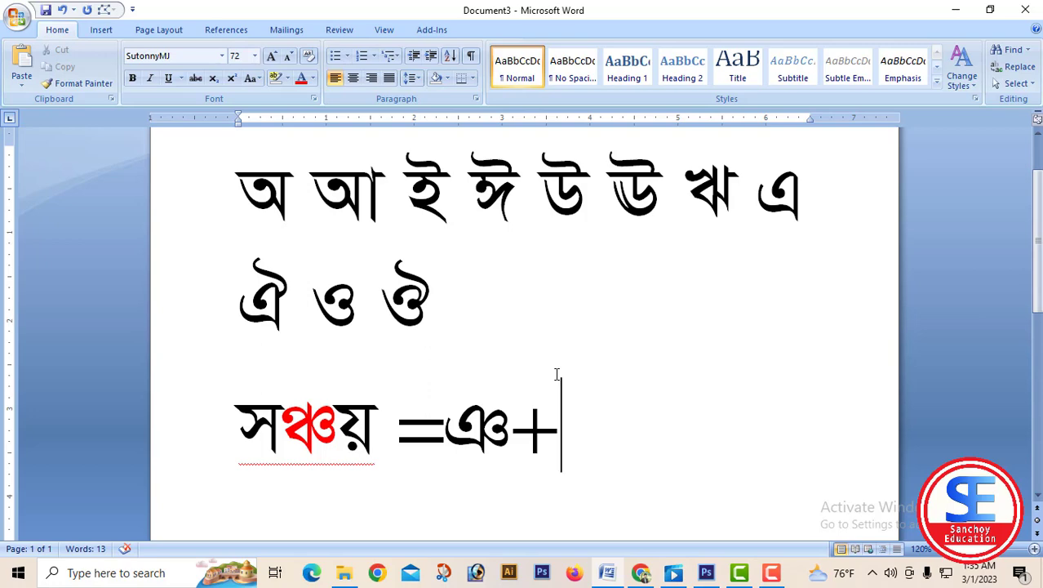
{"action": "left_click", "coordinate": [221, 56]}
{"action": "left_click", "coordinate": [225, 166]}
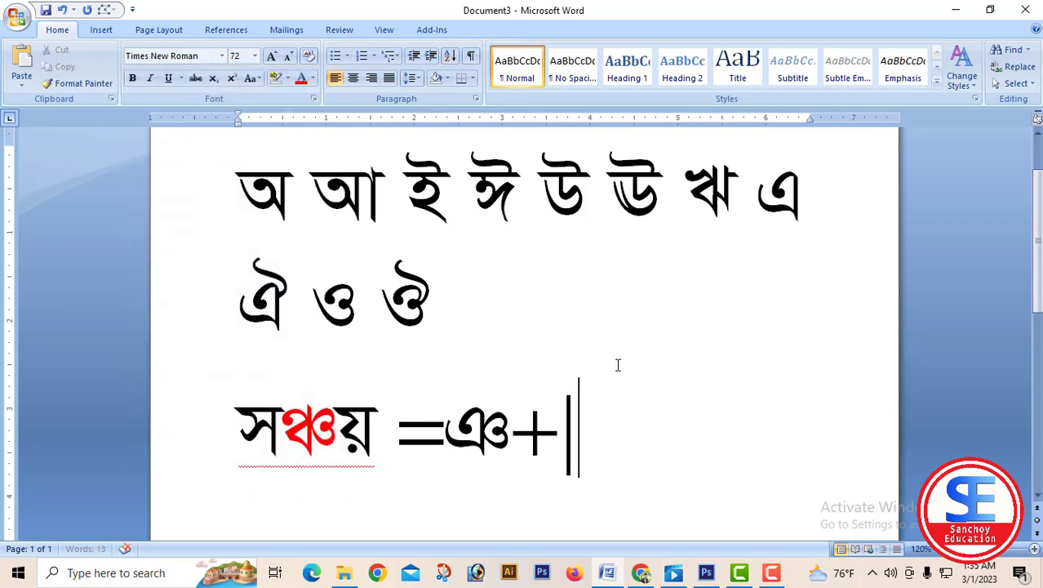
{"action": "type", "text": "G"}
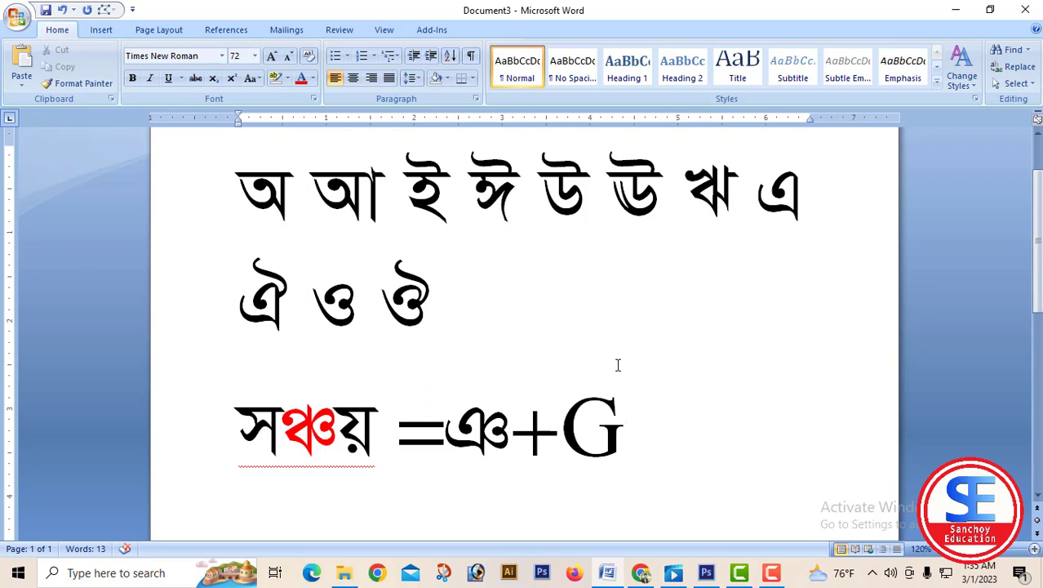
{"action": "type", "text": "()"}
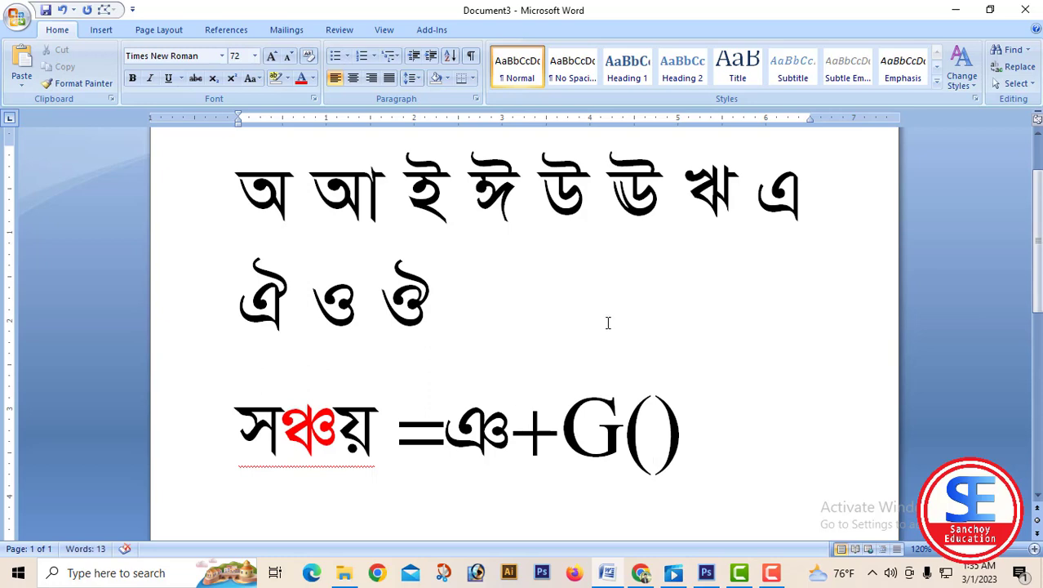
Insert the hasanta sign (্) in SutonnyMJ inside the parentheses and space it away from the opening parenthesis.
{"action": "left_click", "coordinate": [221, 56]}
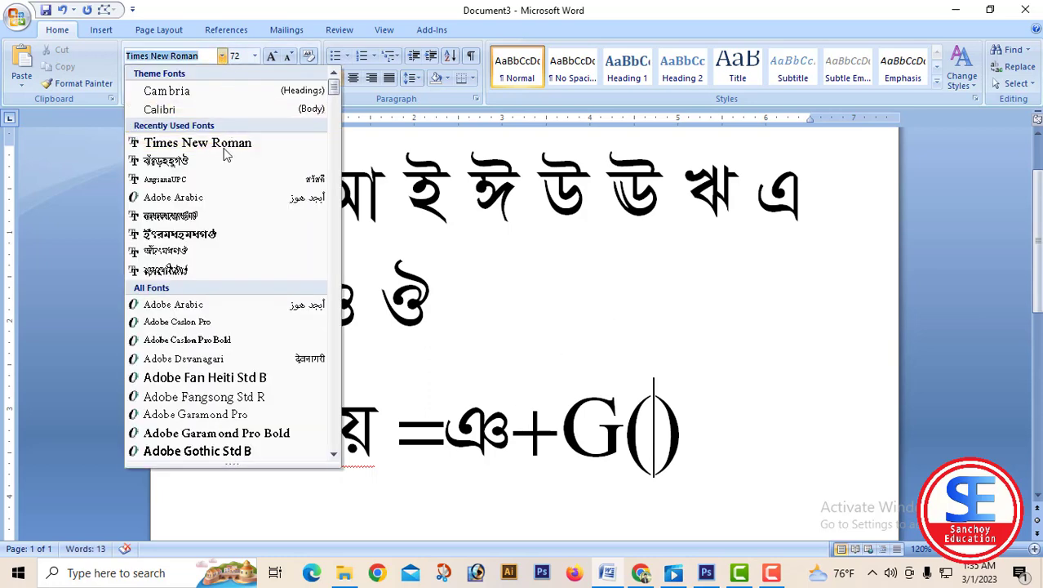
{"action": "left_click", "coordinate": [204, 162]}
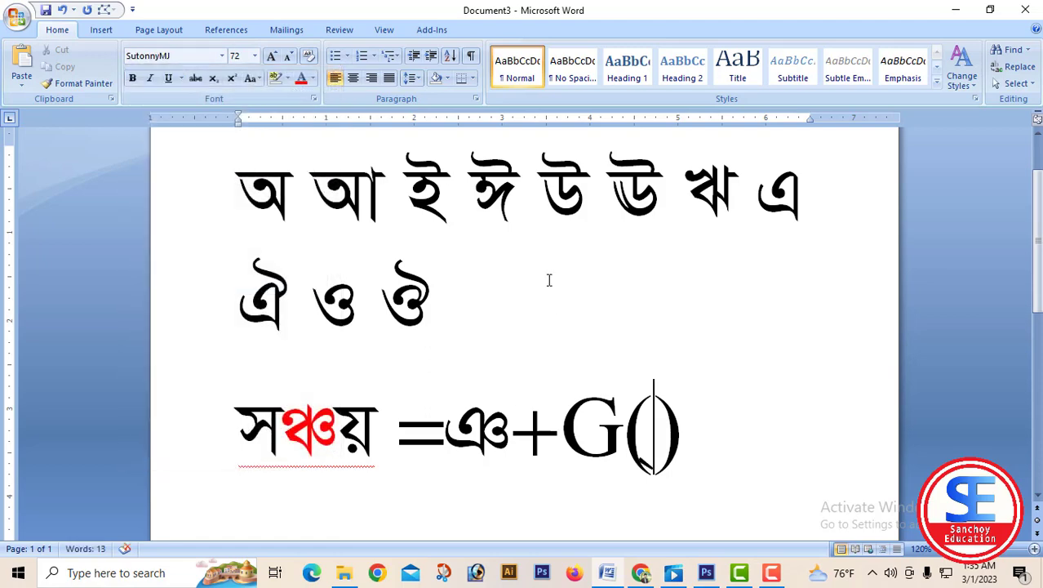
{"action": "key", "text": "Left"}
{"action": "key", "text": "Left"}
{"action": "key", "text": "Right"}
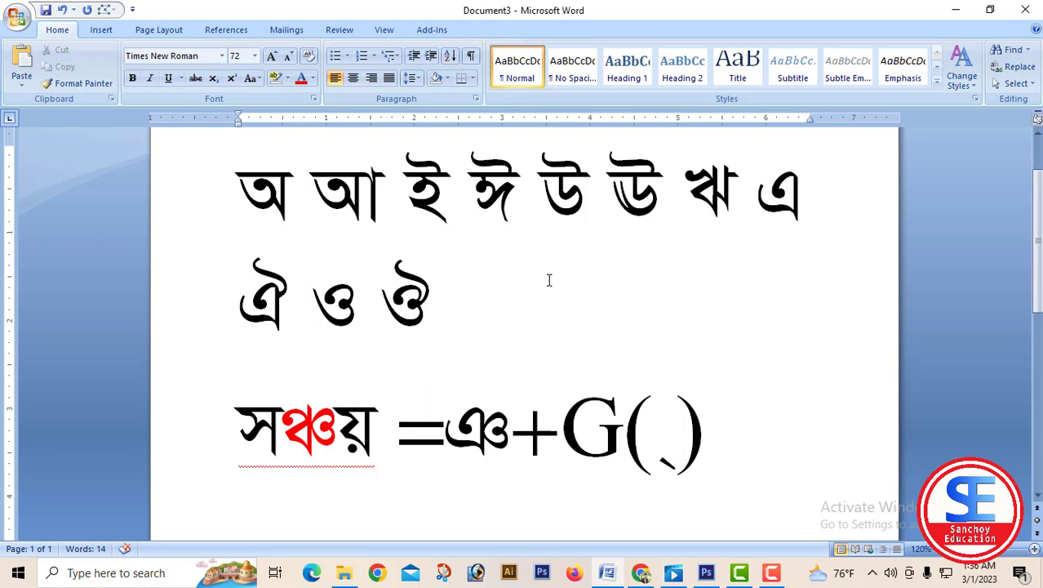
Add a plus sign after the closing parenthesis and switch the font at that point to SutonnyMJ.
{"action": "left_click", "coordinate": [768, 430]}
{"action": "type", "text": "+"}
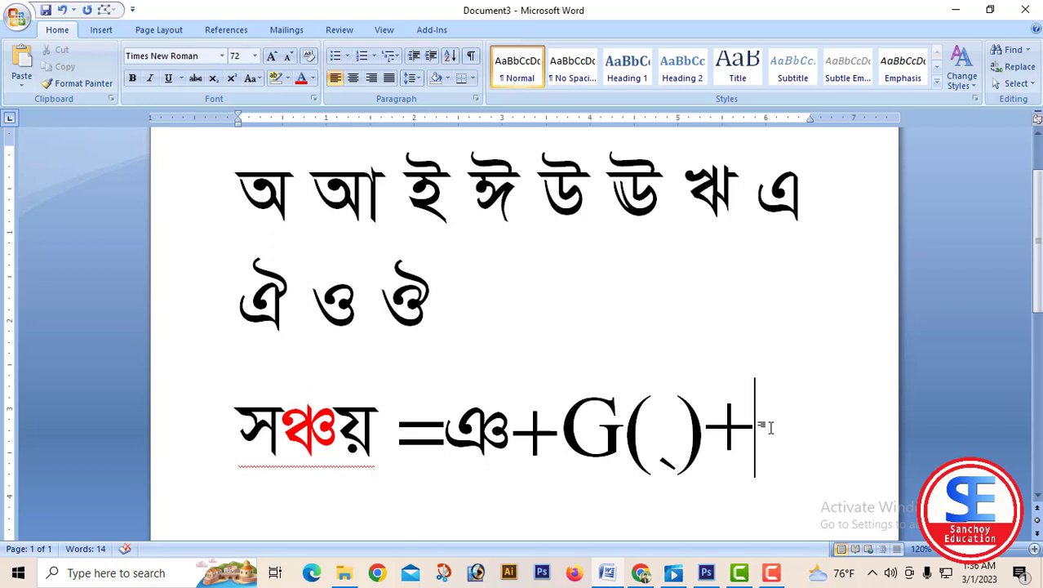
{"action": "type", "text": "P"}
{"action": "key", "text": "BackSpace"}
{"action": "left_click", "coordinate": [221, 56]}
{"action": "left_click", "coordinate": [206, 146]}
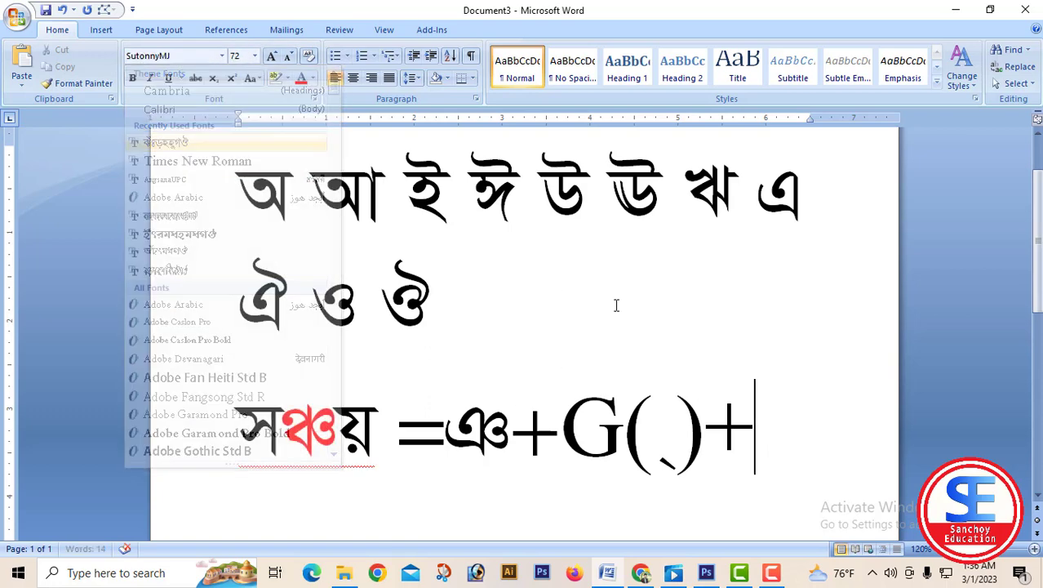